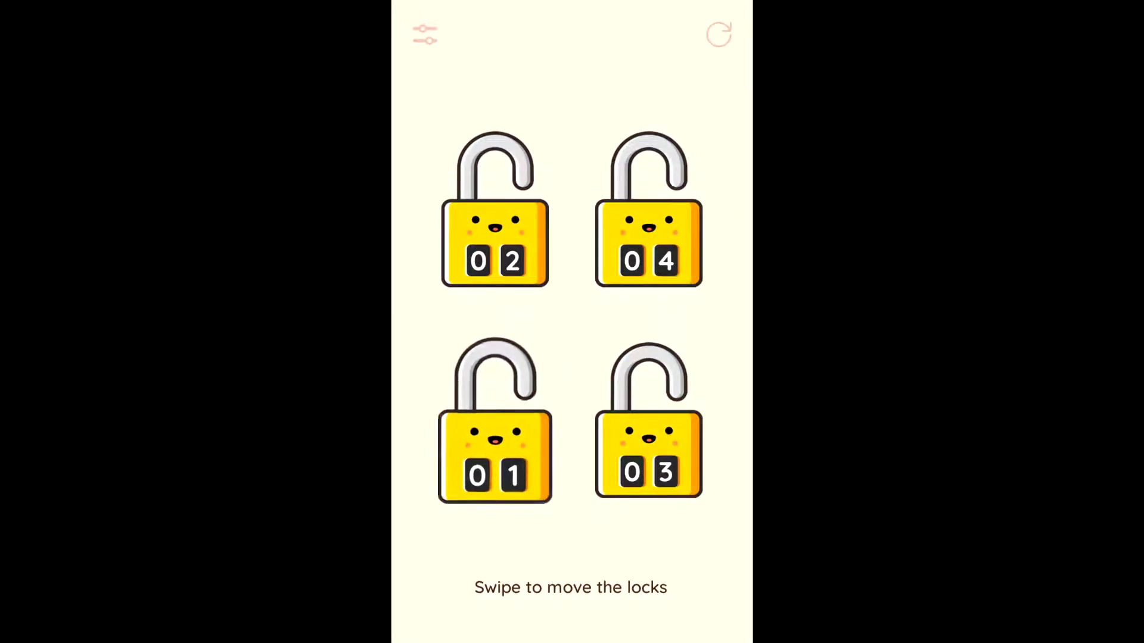
- Swap lock 02 with lock 01 in the left column, then move lock 02 into the top-right spot
drag(495, 456, 496, 246)
mouse_move(496, 455)
mouse_down()
mouse_move(649, 456)
mouse_move(649, 245)
mouse_up()
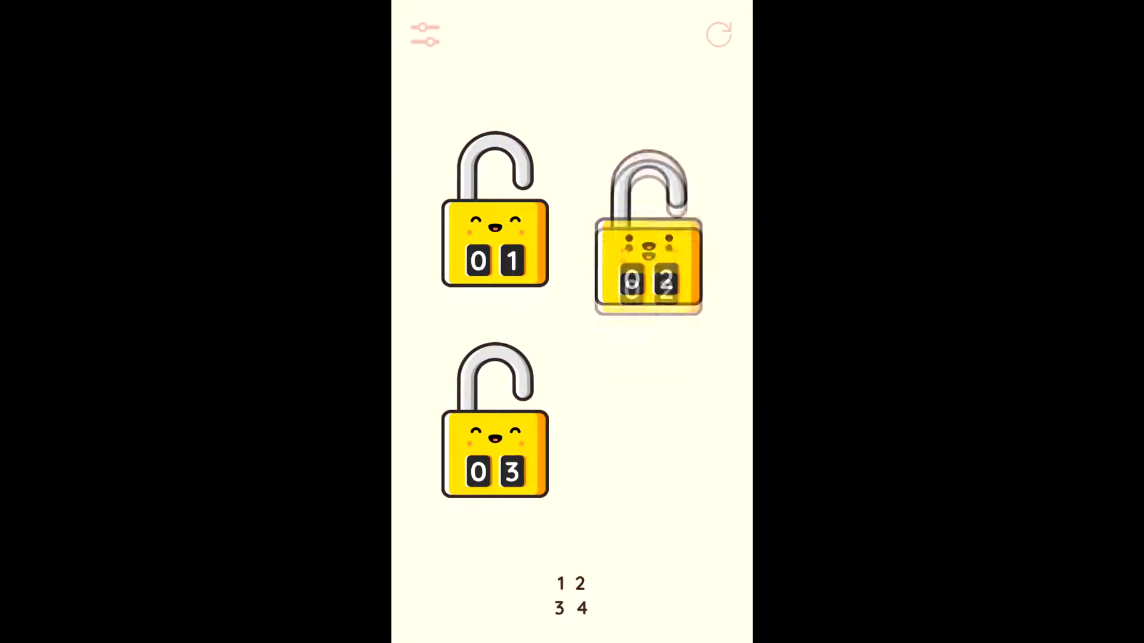